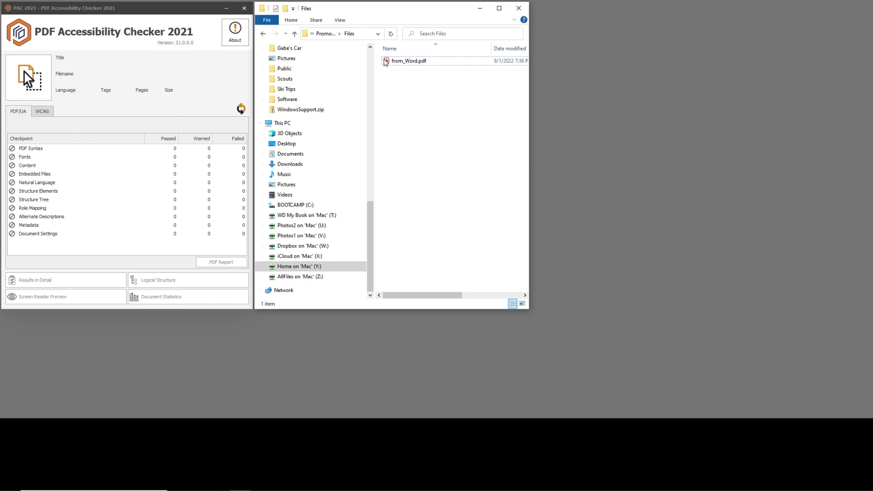
# Select from_Word.pdf in the Files folder beside the empty PAC 2021 window.
pyautogui.click(386, 62)
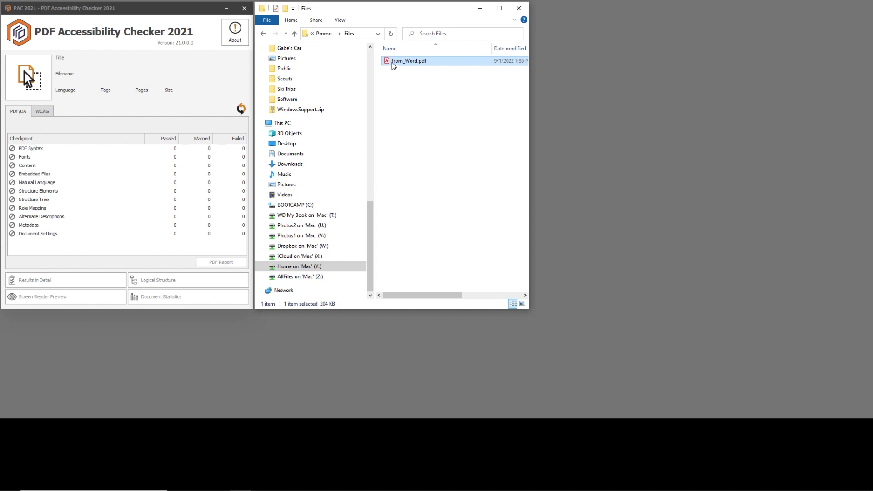
# Drop from_Word.pdf onto PAC 2021 to run its PDF/UA accessibility check.
pyautogui.moveTo(391, 61); pyautogui.dragTo(34, 83)
pyautogui.moveTo(24, 70); pyautogui.dragTo(35, 84)
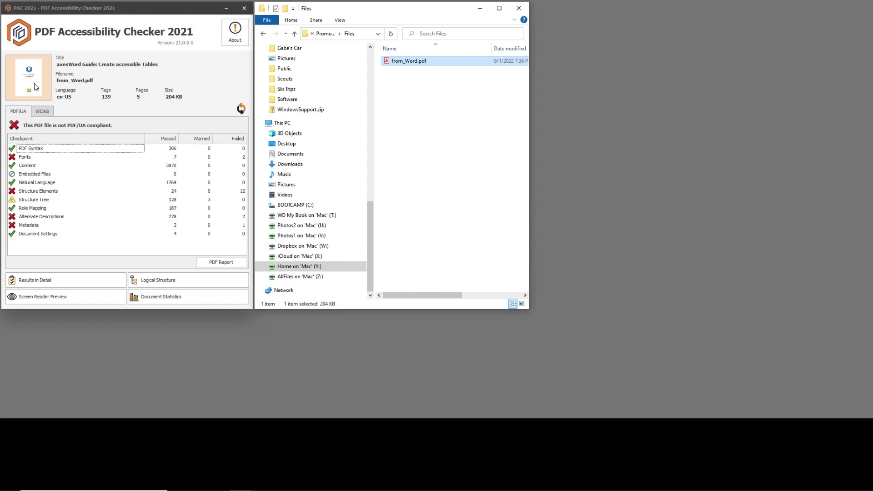
# Switch to the axesWord accessible-tables demo document in Word and start the accessible PDF export.
pyautogui.hotkey('alt', 'Tab')
pyautogui.hotkey('alt', 'Tab')
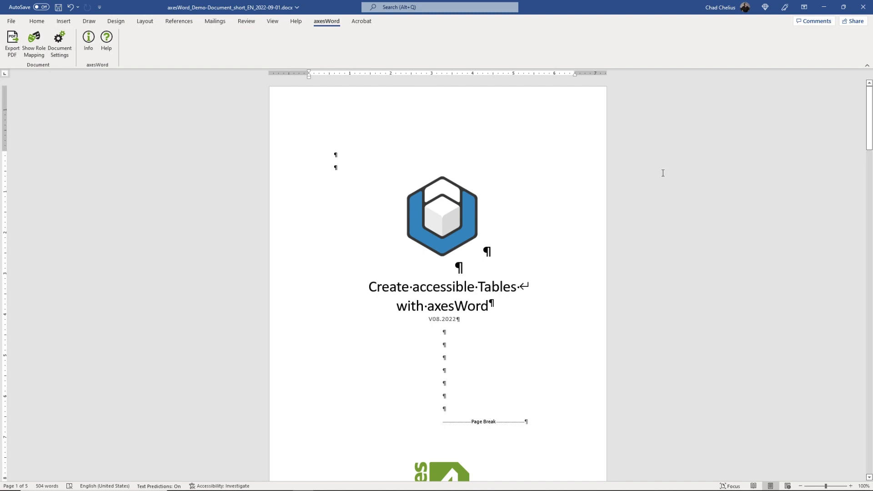
pyautogui.scroll(-1, 651, 248)
pyautogui.scroll(-1, 651, 248)
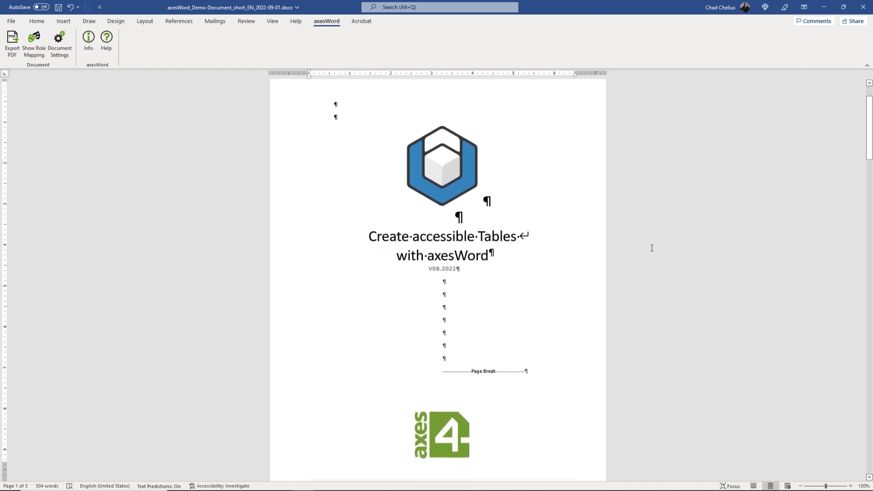
pyautogui.scroll(-1, 652, 249)
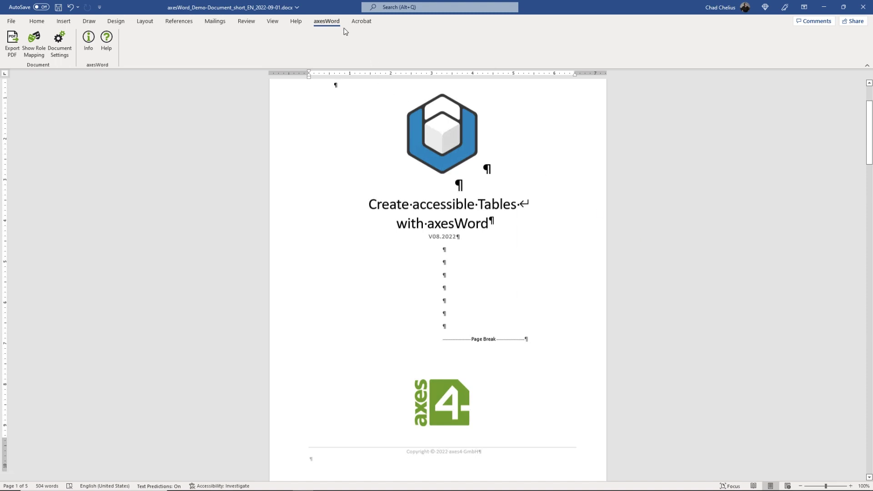
pyautogui.scroll(3, 325, 22)
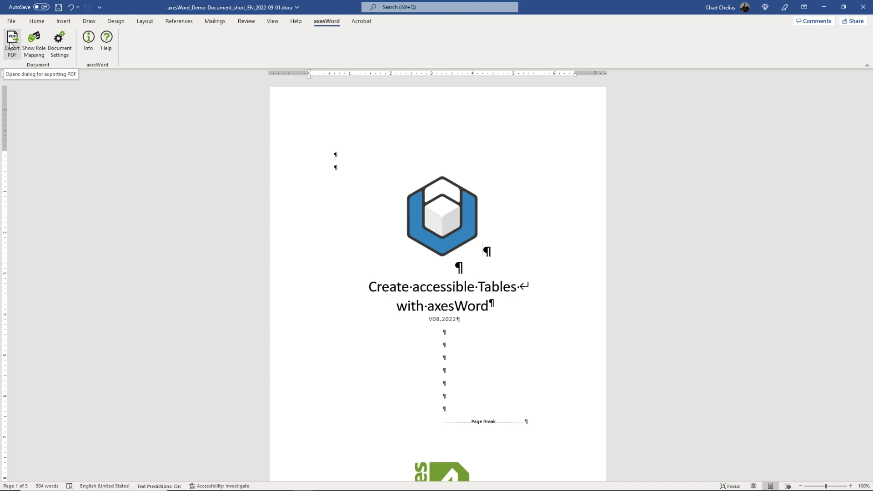
pyautogui.click(12, 43)
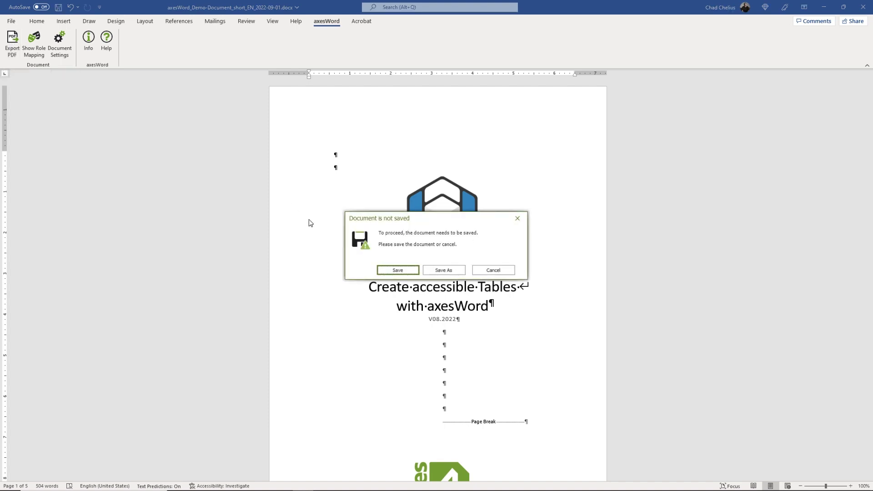
# Save the document and set the export target to from_axes.pdf in the Files folder.
pyautogui.click(395, 268)
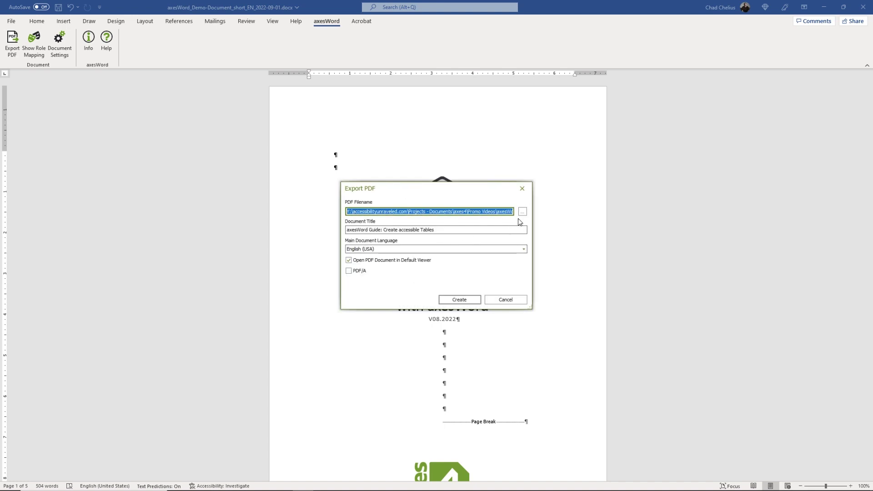
pyautogui.click(523, 213)
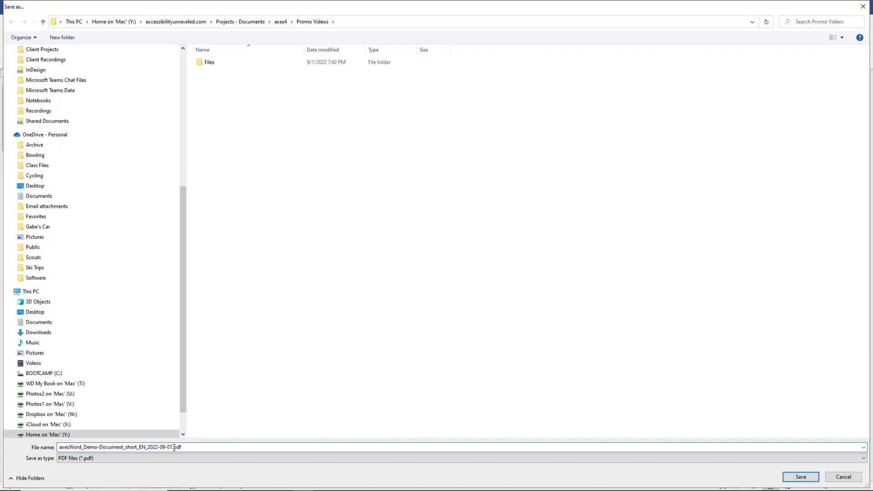
pyautogui.moveTo(174, 446); pyautogui.dragTo(41, 445)
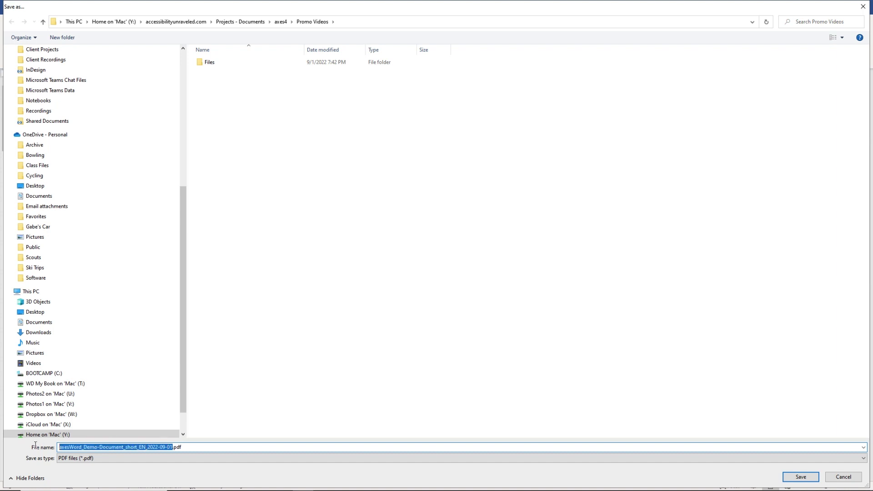
pyautogui.moveTo(174, 447); pyautogui.dragTo(49, 447)
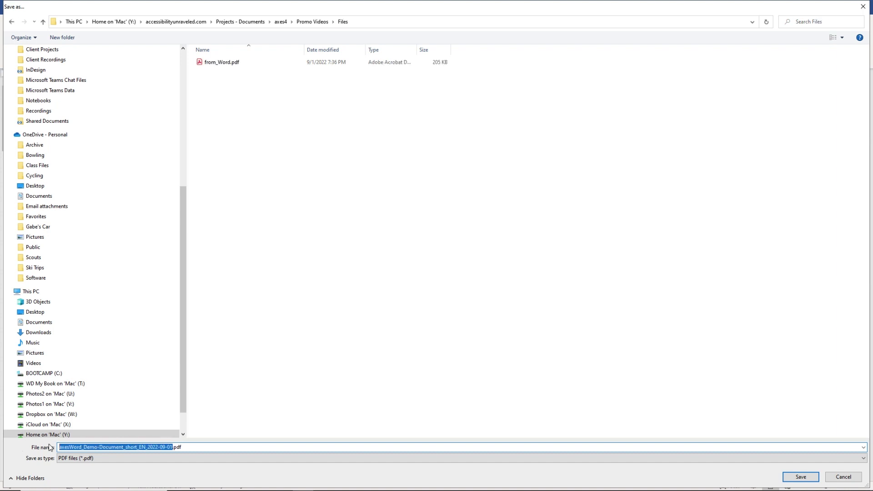
pyautogui.write('from_a')
pyautogui.write('xesWord')
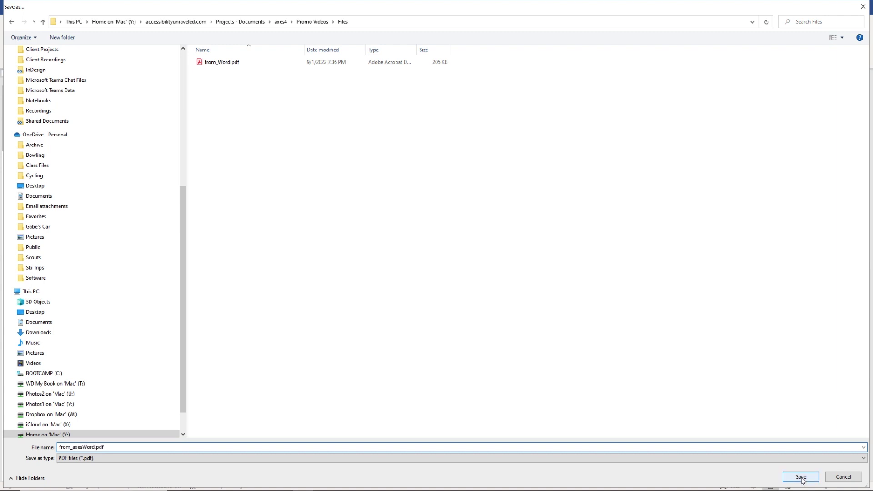
pyautogui.click(802, 478)
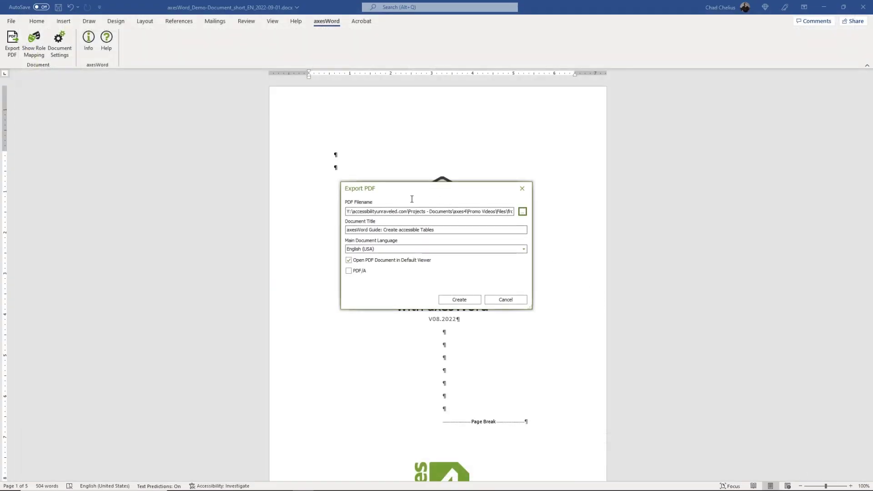
# Keep the document title 'axesWord Guide: Create accessible Tables' unchanged, with English (USA) language.
pyautogui.click(443, 232)
pyautogui.keyDown('shift'); pyautogui.click(342, 232); pyautogui.keyUp('shift')
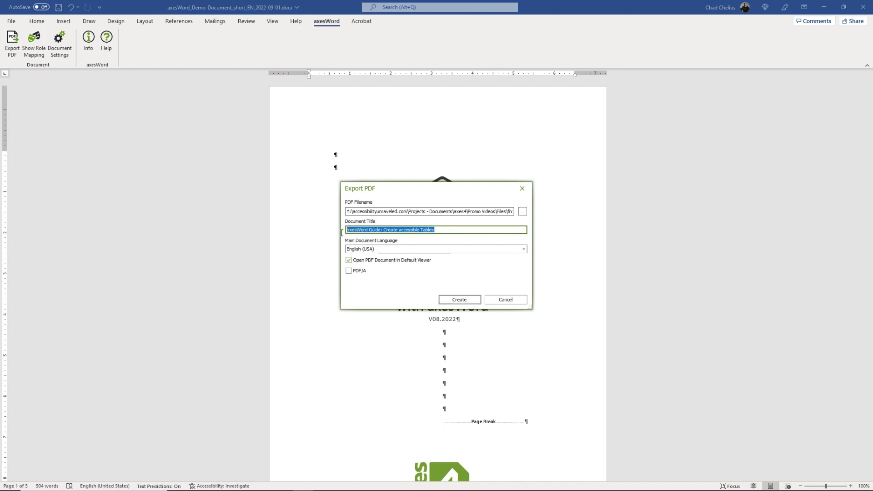
pyautogui.click(458, 229)
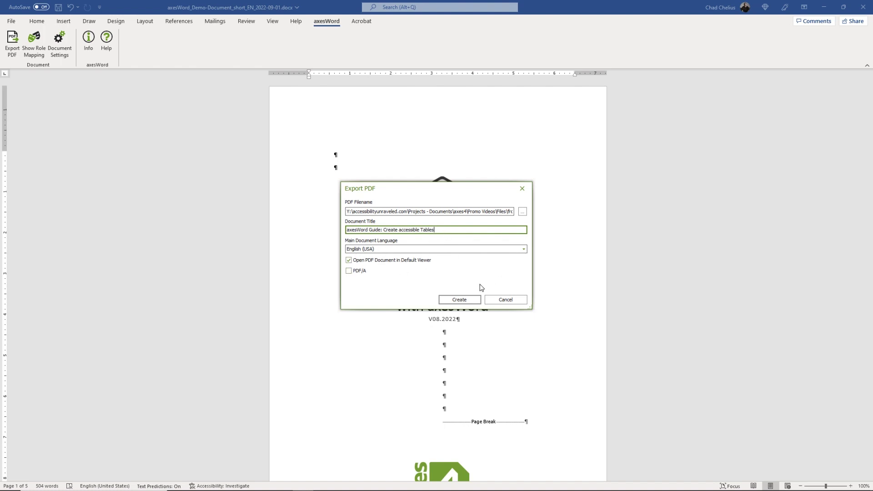
# Create the tagged PDF, review its tags from title paragraph to logo figure, then close it.
pyautogui.click(458, 300)
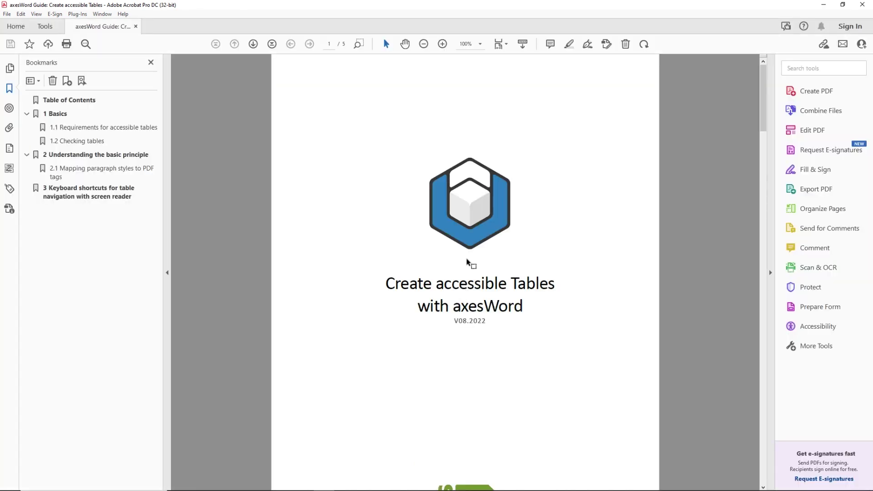
pyautogui.click(10, 189)
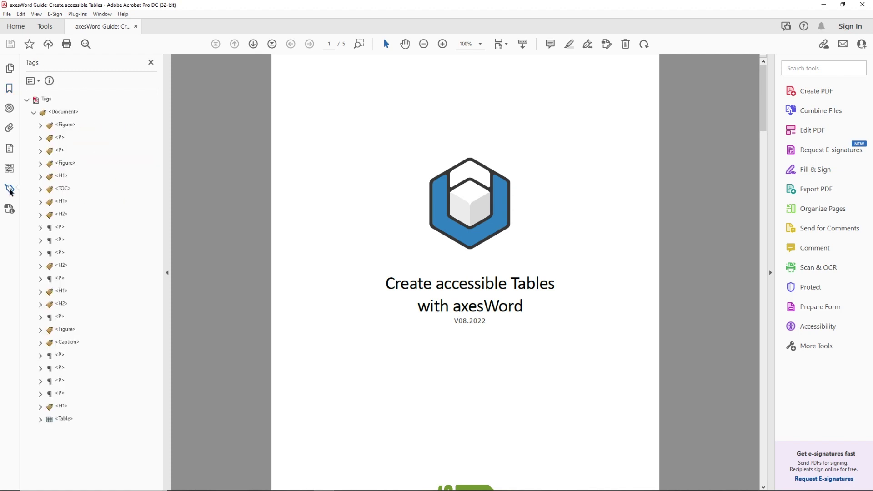
pyautogui.click(61, 138)
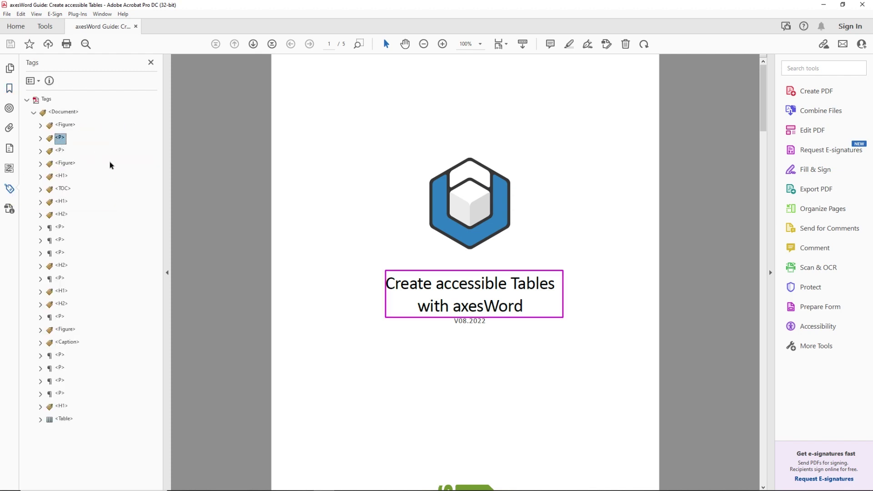
pyautogui.press('Down')
pyautogui.press('Down')
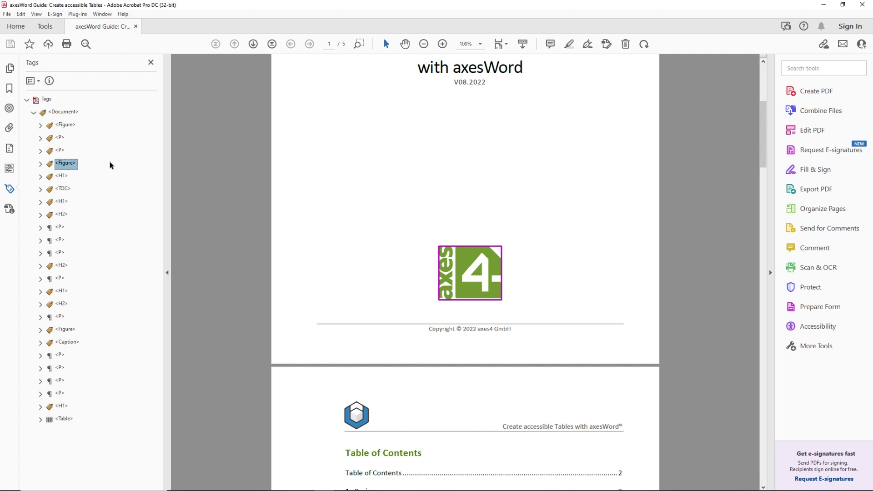
pyautogui.click(135, 29)
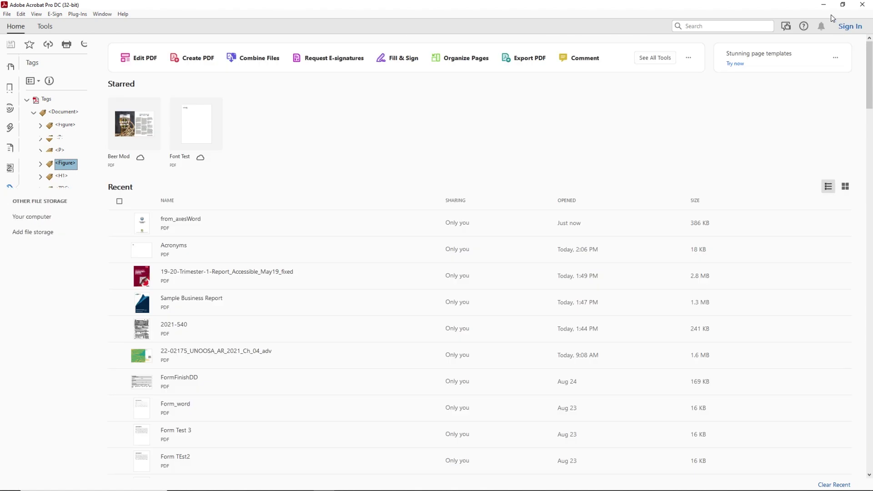
# Minimize Acrobat and drop from_axesWord.pdf onto PAC 2021 for its PDF/UA check.
pyautogui.click(824, 8)
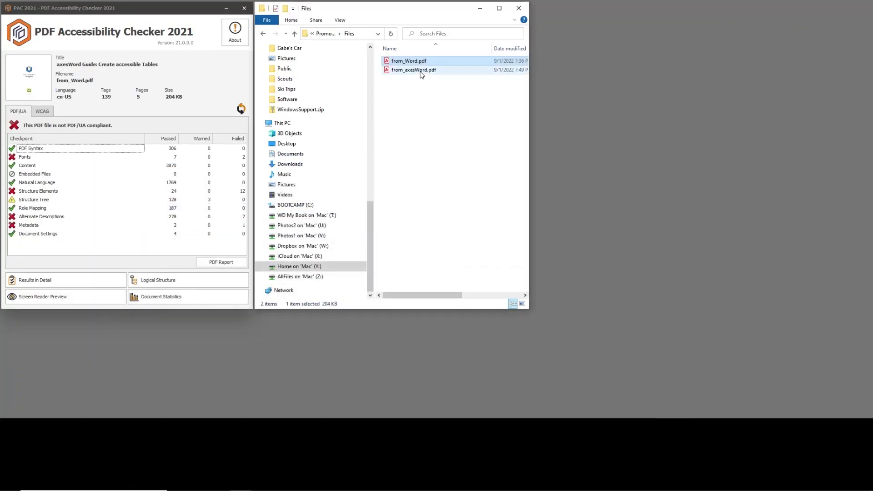
pyautogui.moveTo(417, 71)
pyautogui.mouseDown()
pyautogui.moveTo(277, 97)
pyautogui.moveTo(40, 89)
pyautogui.mouseUp()
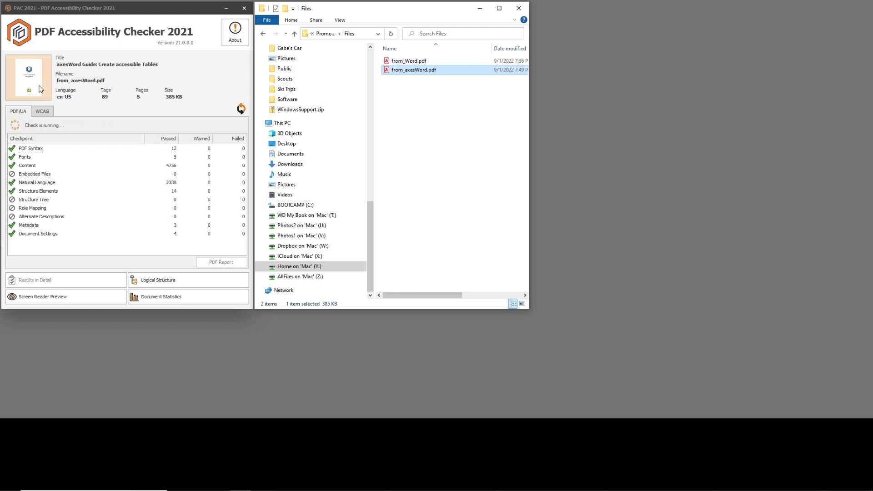